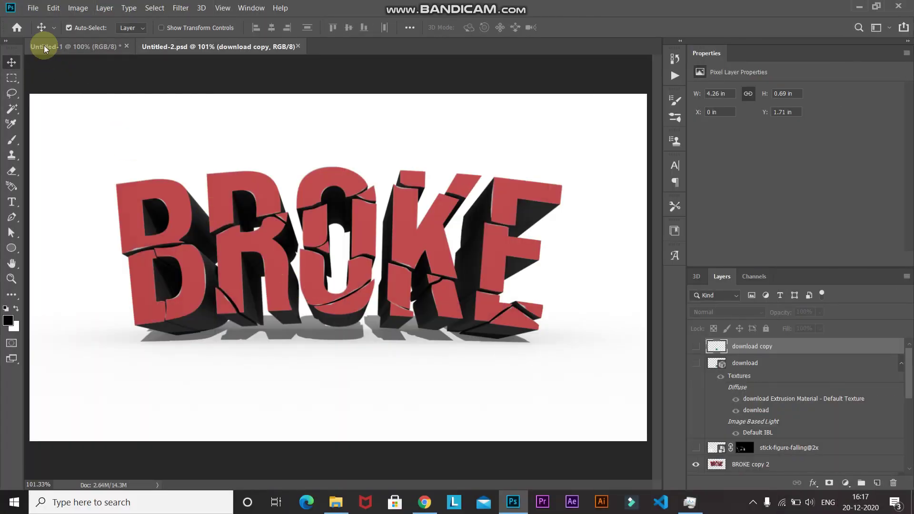
Step: Create a new 1280 × 720 px document at 300 ppi with a white background
{"action": "left_click", "coordinate": [33, 8]}
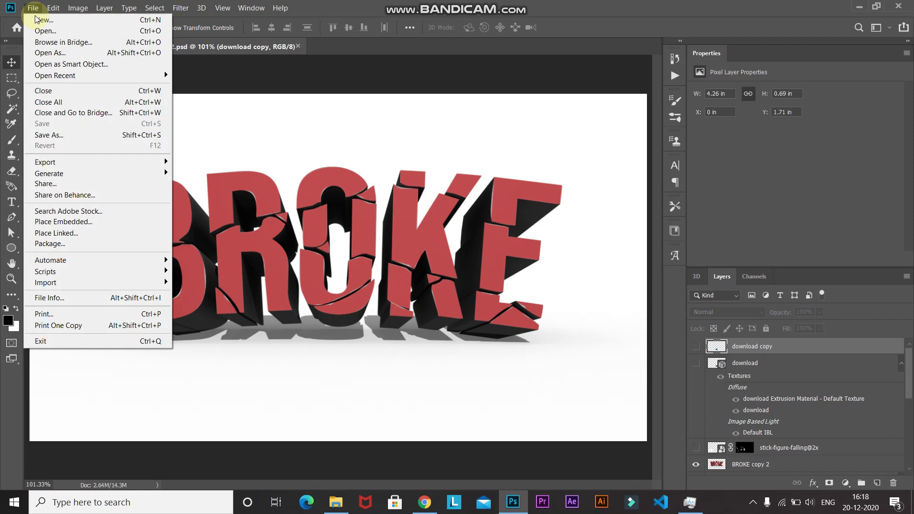
{"action": "left_click", "coordinate": [38, 22]}
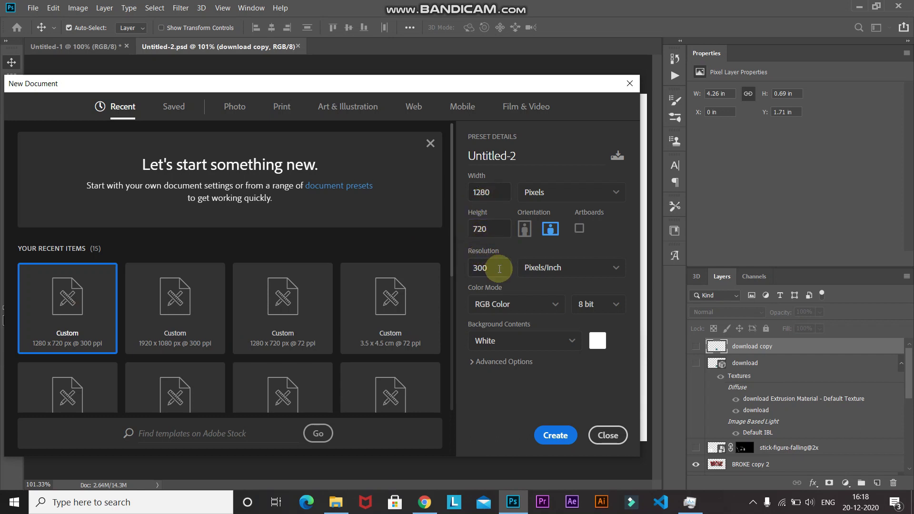
{"action": "left_click", "coordinate": [551, 438]}
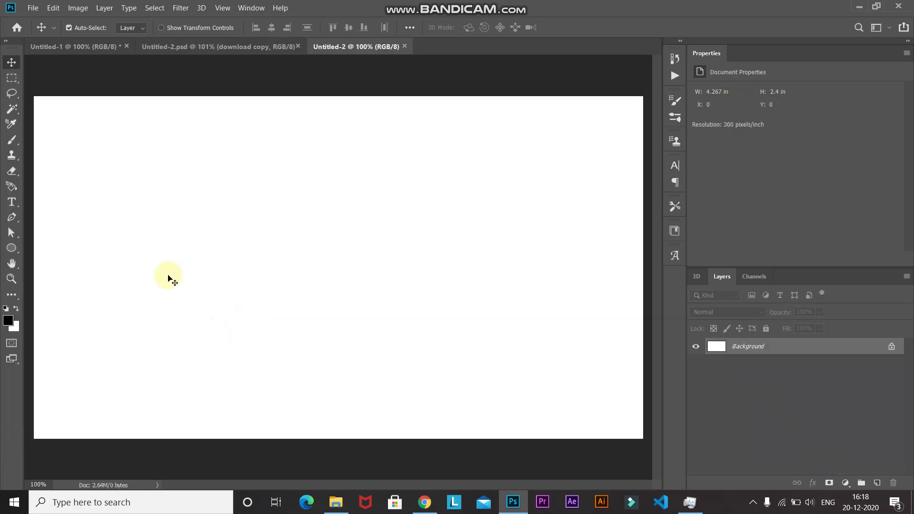
Step: Select the Horizontal Type Tool and set the font to Bebas Neue
{"action": "left_click", "coordinate": [15, 202]}
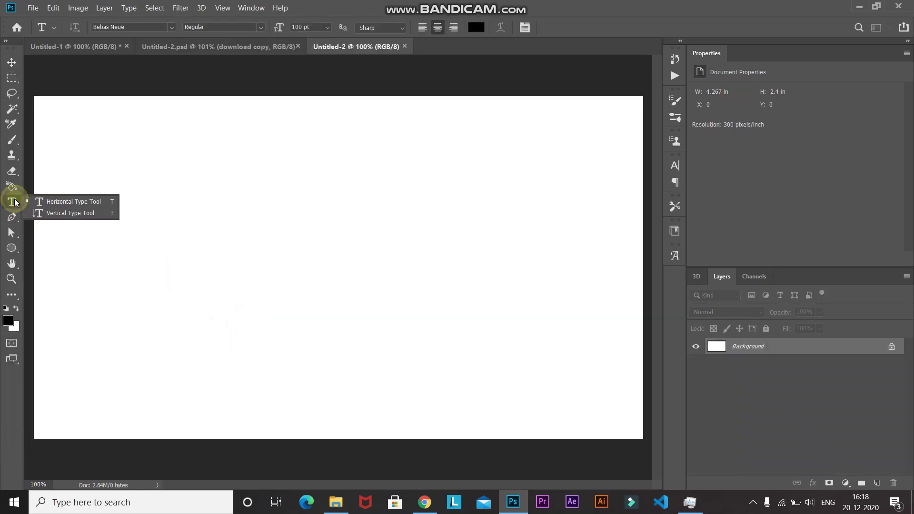
{"action": "left_click", "coordinate": [37, 201]}
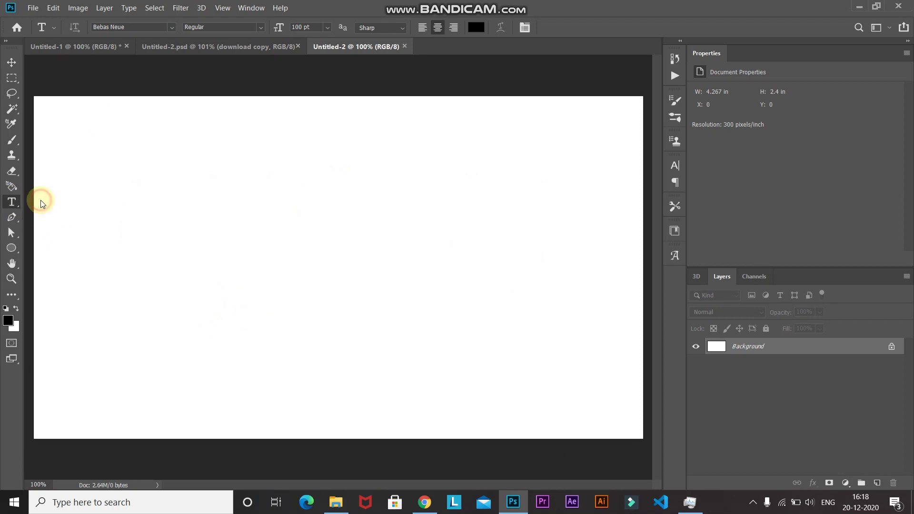
{"action": "left_click", "coordinate": [164, 28]}
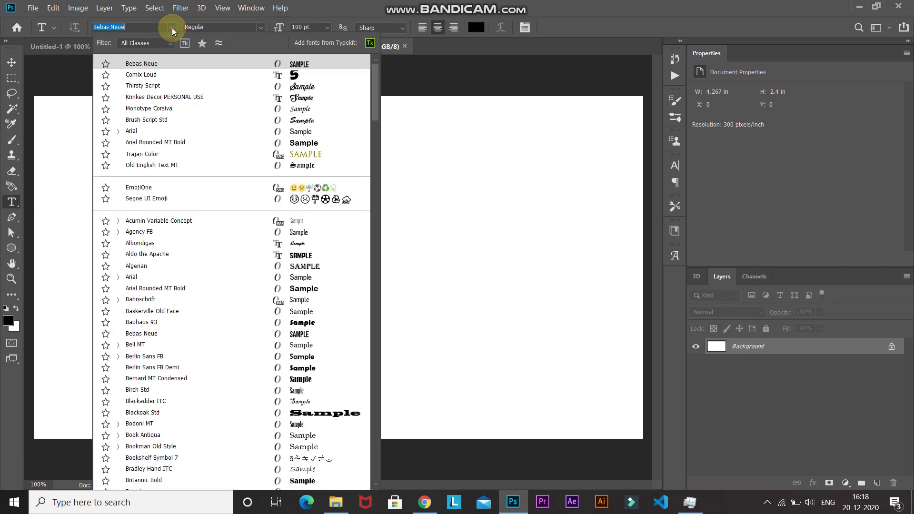
{"action": "left_click", "coordinate": [167, 66]}
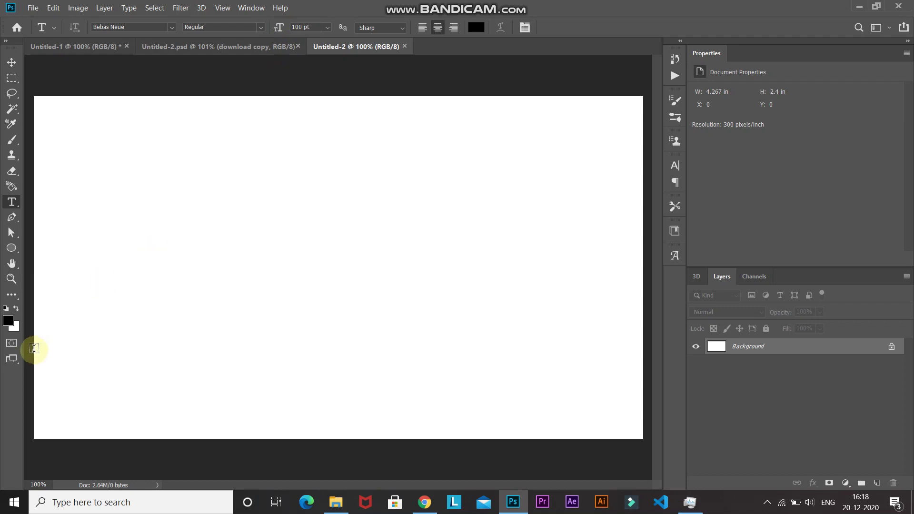
Step: Set the foreground colour to black (000000) and start a text layer on the canvas
{"action": "left_click", "coordinate": [8, 323]}
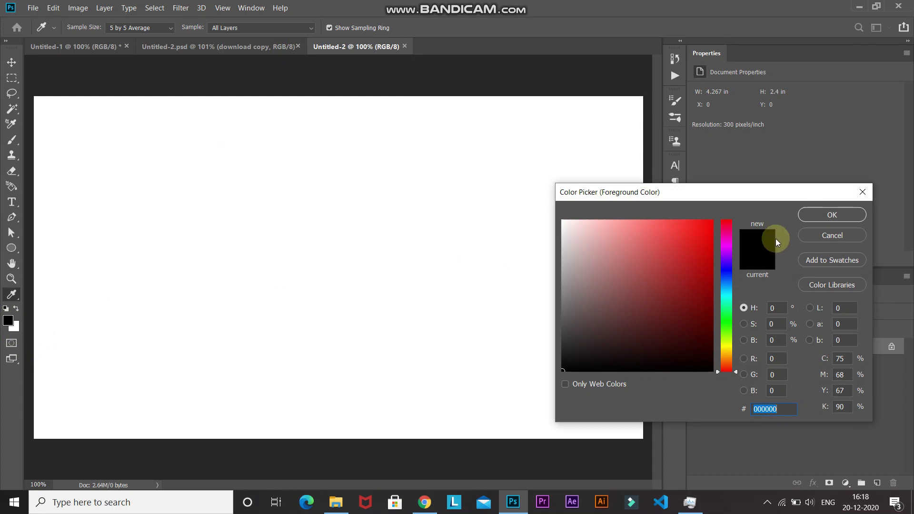
{"action": "left_click", "coordinate": [812, 215]}
{"action": "key", "text": "t"}
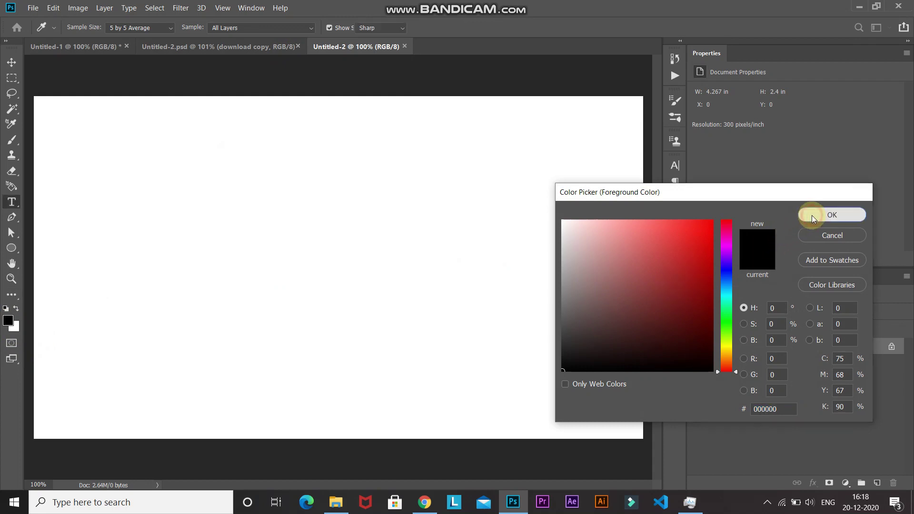
{"action": "left_click", "coordinate": [215, 312]}
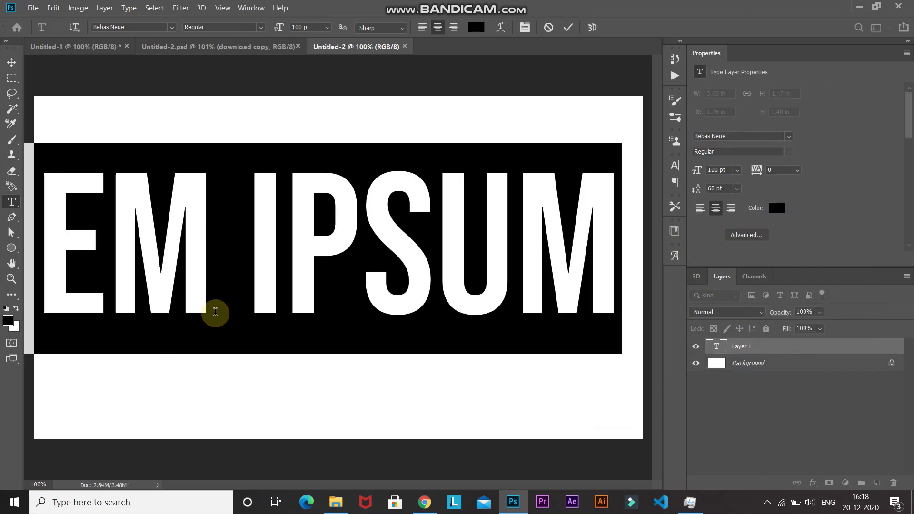
Step: Replace the placeholder text with BROKE and commit it
{"action": "key", "text": "BackSpace"}
{"action": "type", "text": "BROKE"}
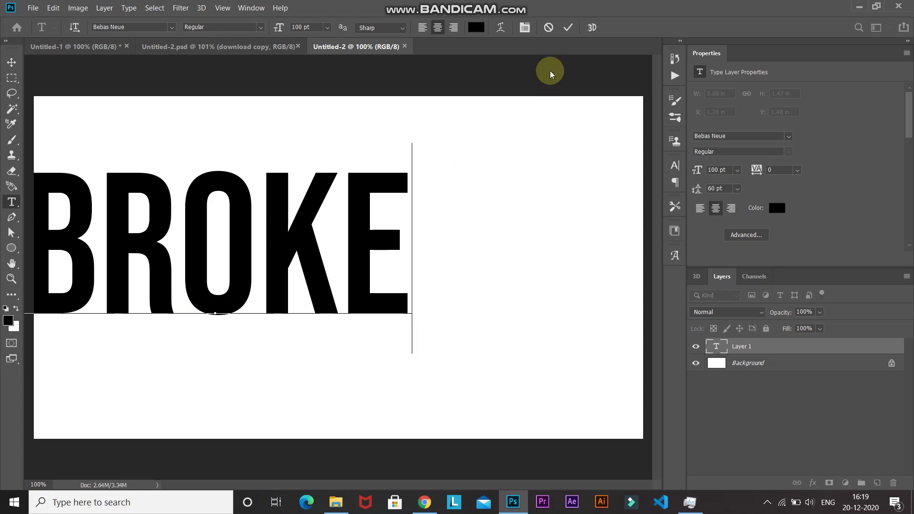
{"action": "left_click", "coordinate": [567, 28]}
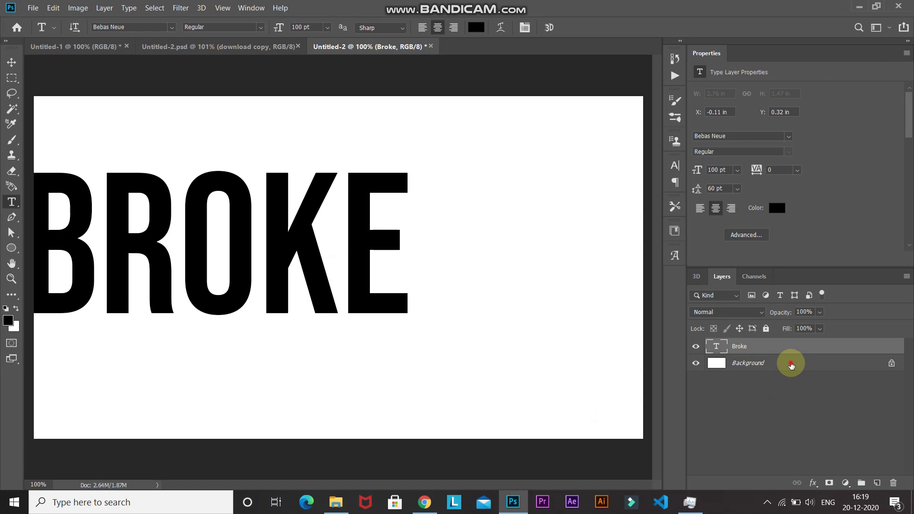
Step: Align BROKE to the horizontal and vertical centre of the Background, then reselect only Broke
{"action": "left_click", "coordinate": [790, 364]}
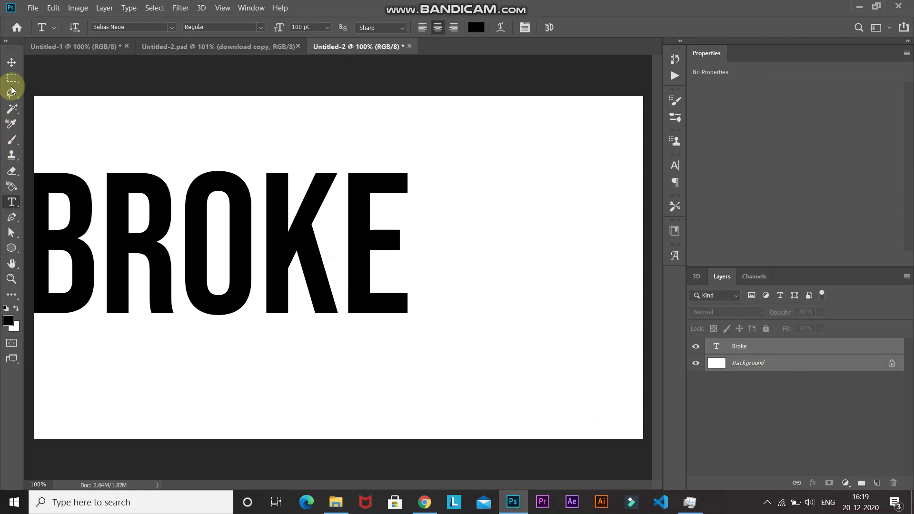
{"action": "left_click", "coordinate": [11, 68]}
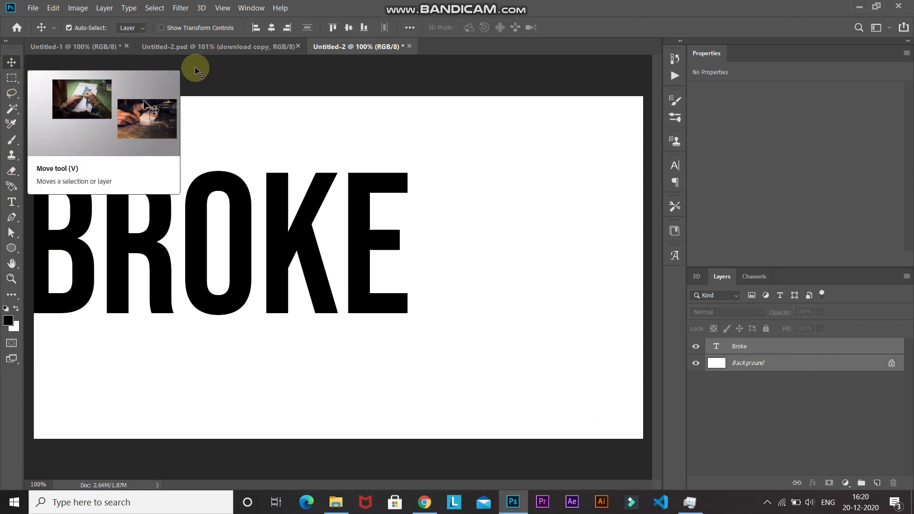
{"action": "left_click", "coordinate": [271, 27]}
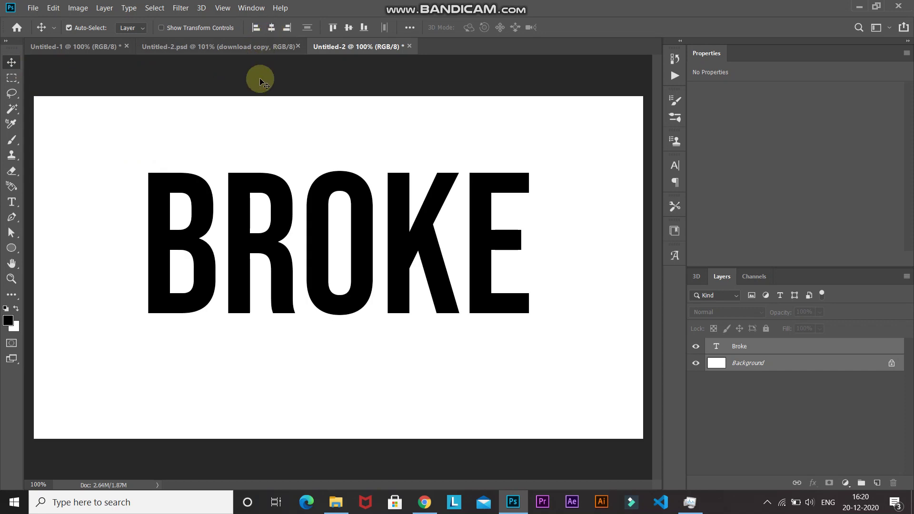
{"action": "left_click", "coordinate": [349, 27]}
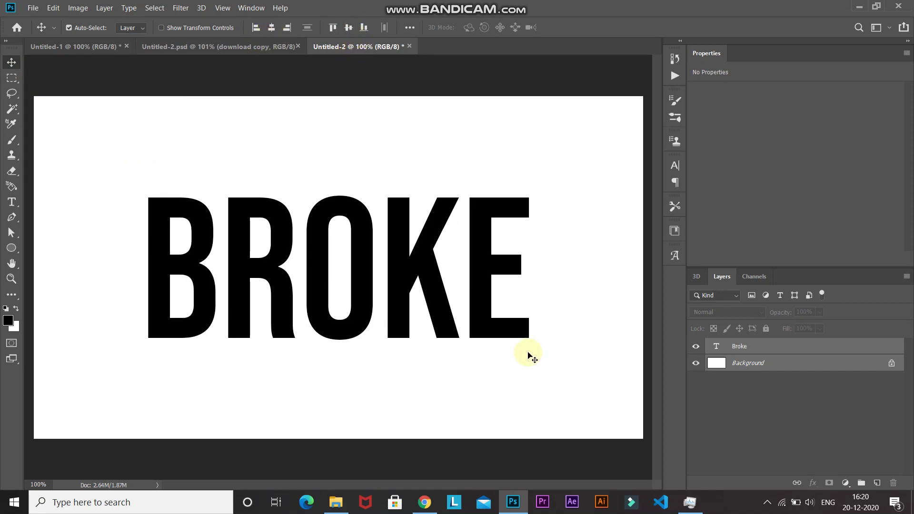
{"action": "left_click", "coordinate": [814, 351]}
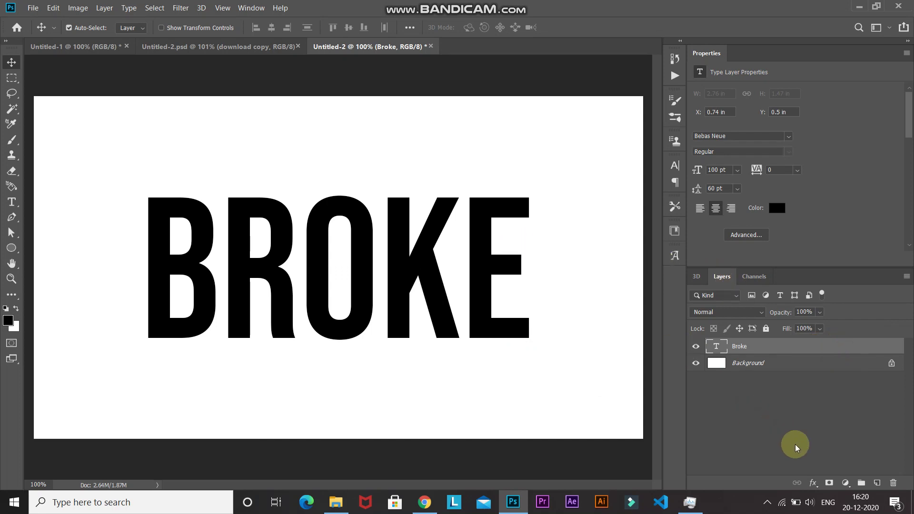
Step: Apply a Color Overlay of dark red 801111 to the Broke layer
{"action": "left_click", "coordinate": [813, 482]}
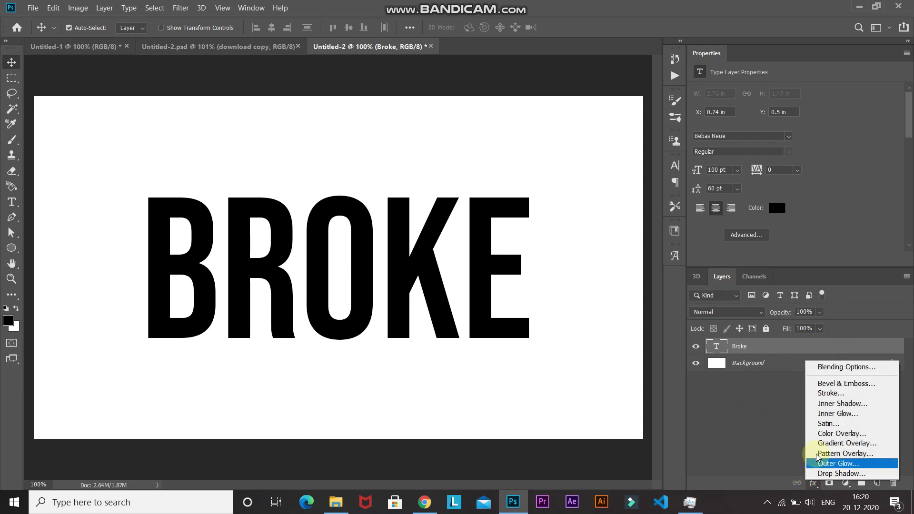
{"action": "left_click", "coordinate": [827, 433]}
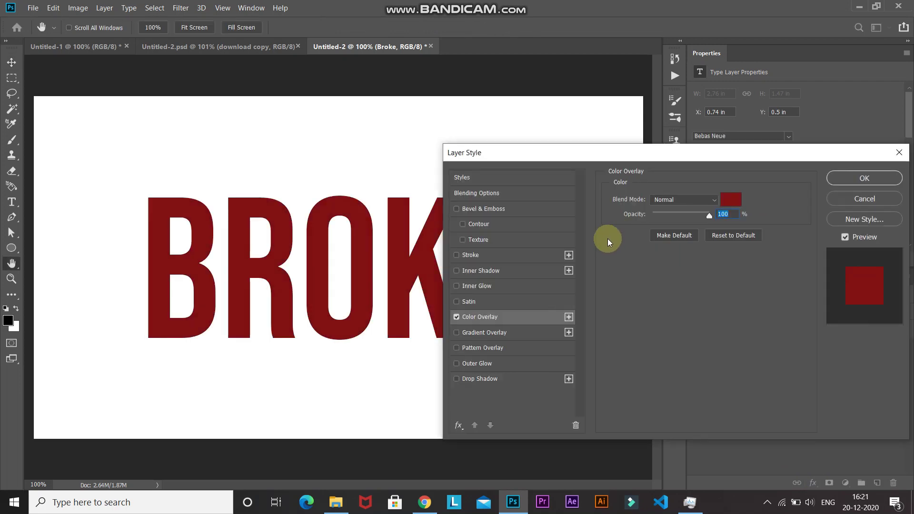
{"action": "left_click", "coordinate": [731, 202]}
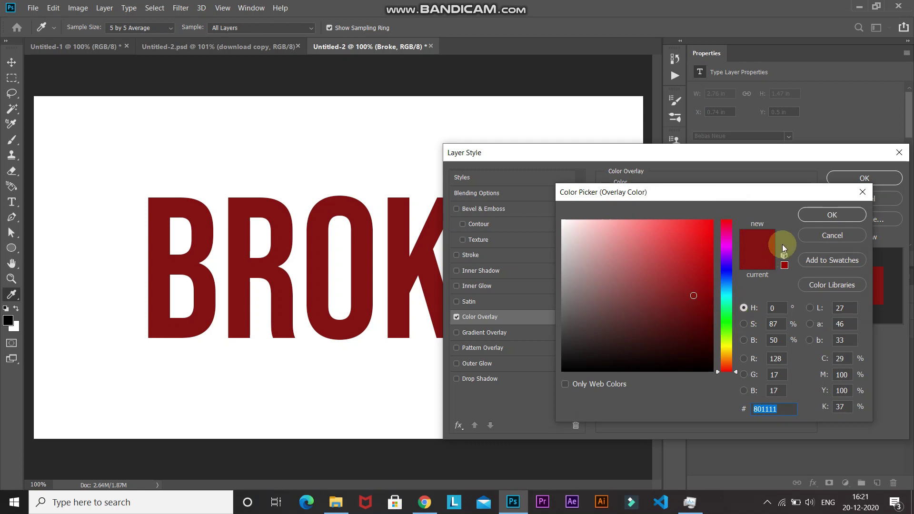
{"action": "left_click", "coordinate": [808, 215]}
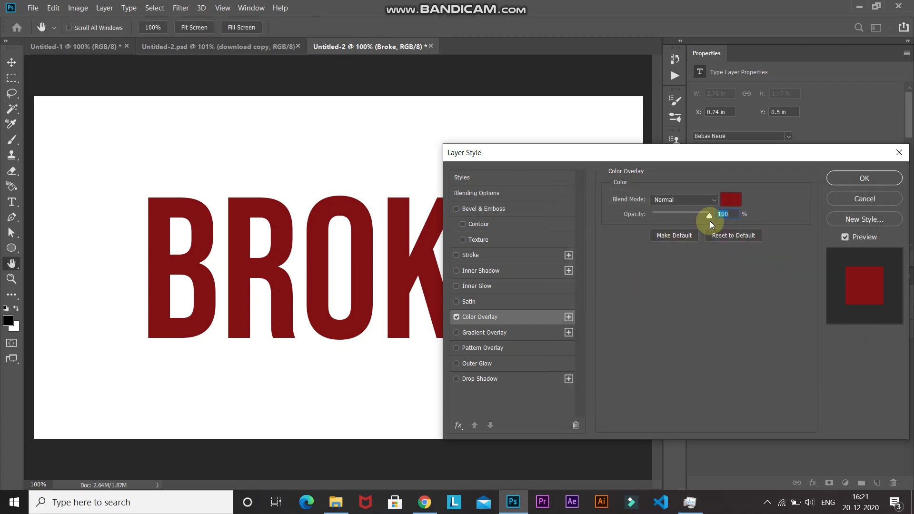
{"action": "left_click", "coordinate": [856, 179]}
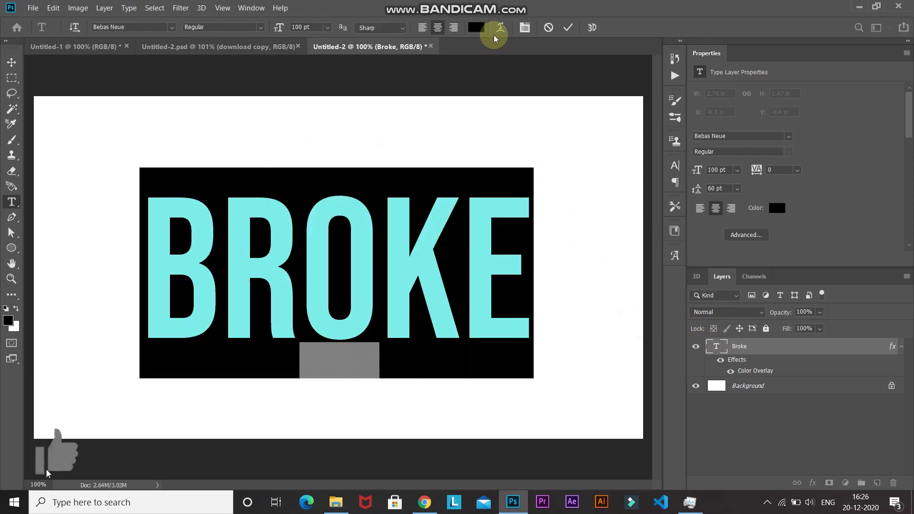
Step: Warp BROKE with the Arc style at a +10 bend and commit the text
{"action": "left_click", "coordinate": [500, 27]}
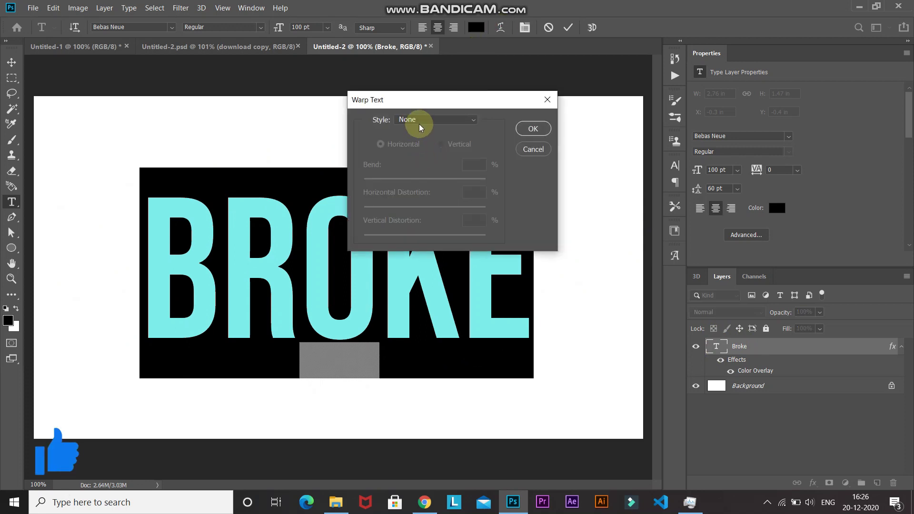
{"action": "left_click", "coordinate": [418, 121]}
{"action": "left_click", "coordinate": [406, 153]}
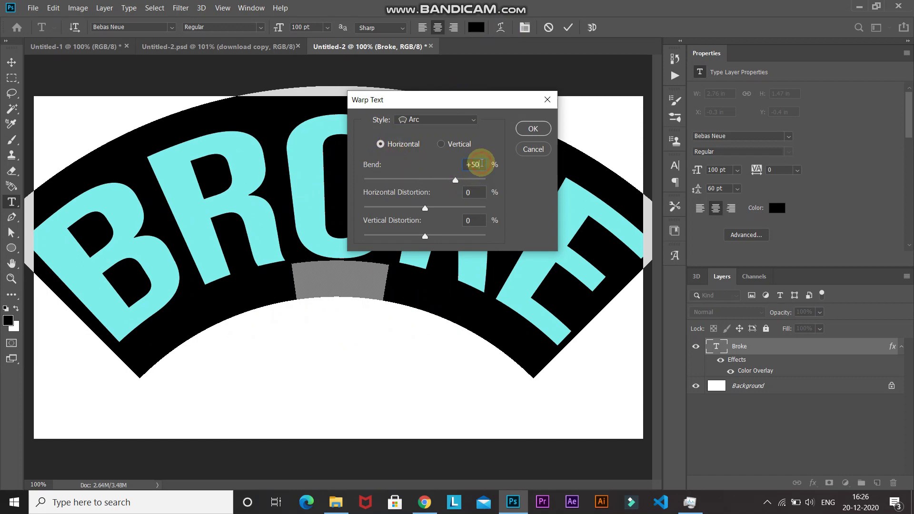
{"action": "key", "text": "BackSpace"}
{"action": "key", "text": "BackSpace"}
{"action": "type", "text": "10"}
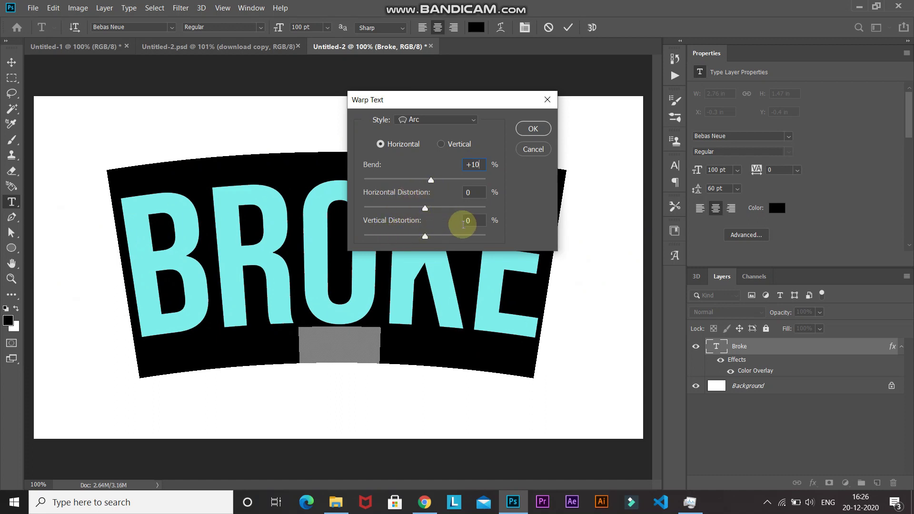
{"action": "left_click", "coordinate": [534, 128]}
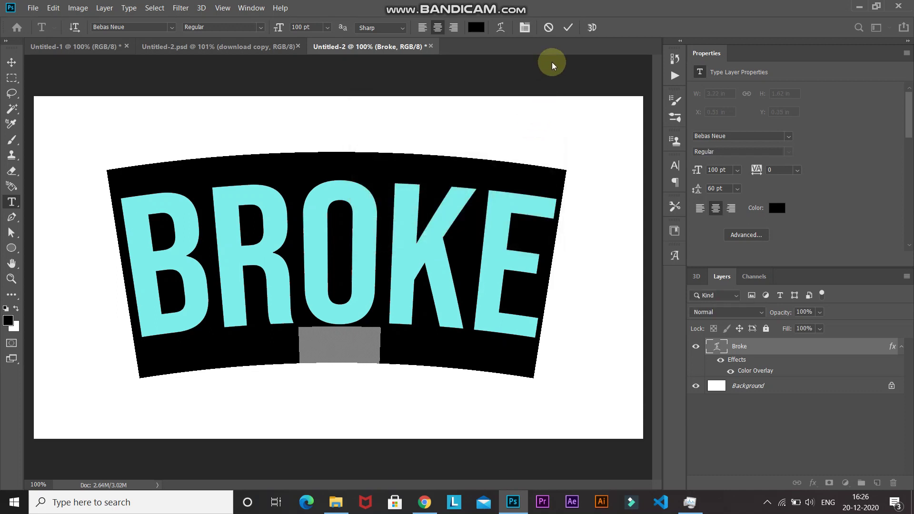
{"action": "left_click", "coordinate": [568, 29]}
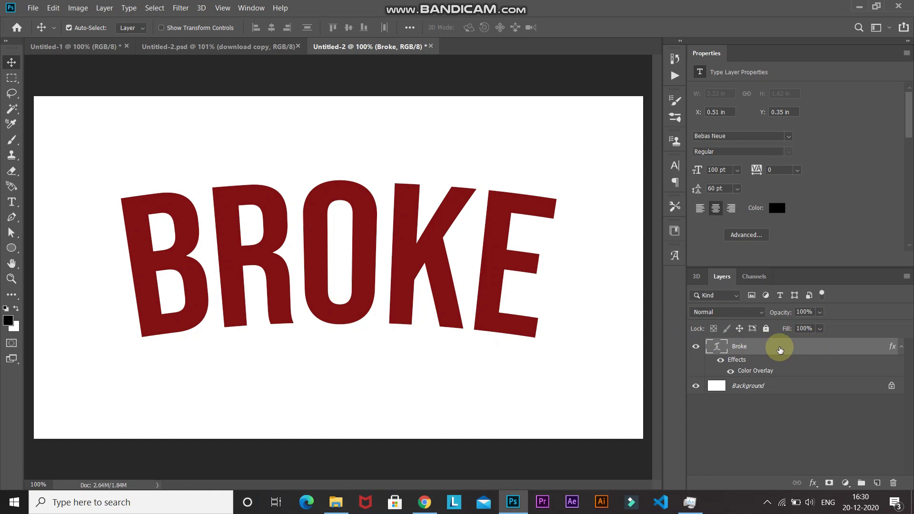
Step: Rasterize the Broke type layer via its layer context menu
{"action": "left_click", "coordinate": [813, 350]}
{"action": "right_click", "coordinate": [813, 351]}
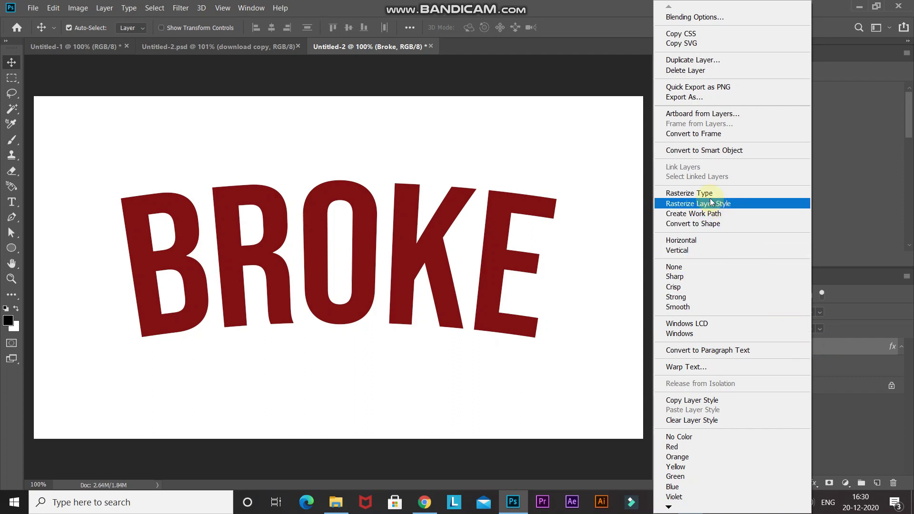
{"action": "left_click", "coordinate": [706, 193]}
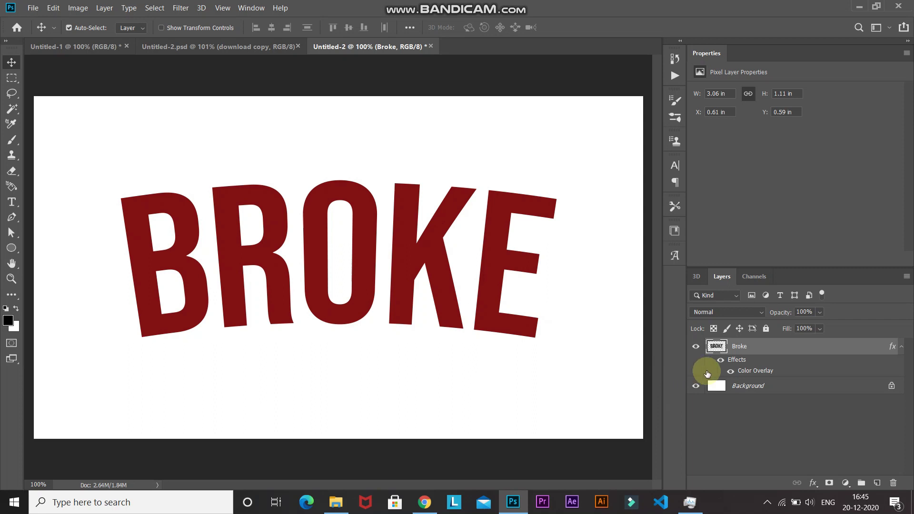
{"action": "double_click", "coordinate": [762, 370]}
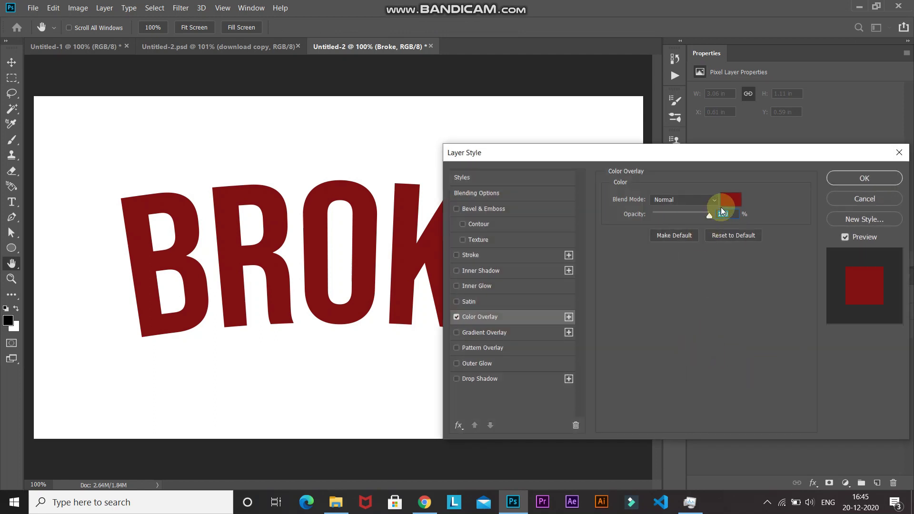
{"action": "left_click", "coordinate": [729, 200]}
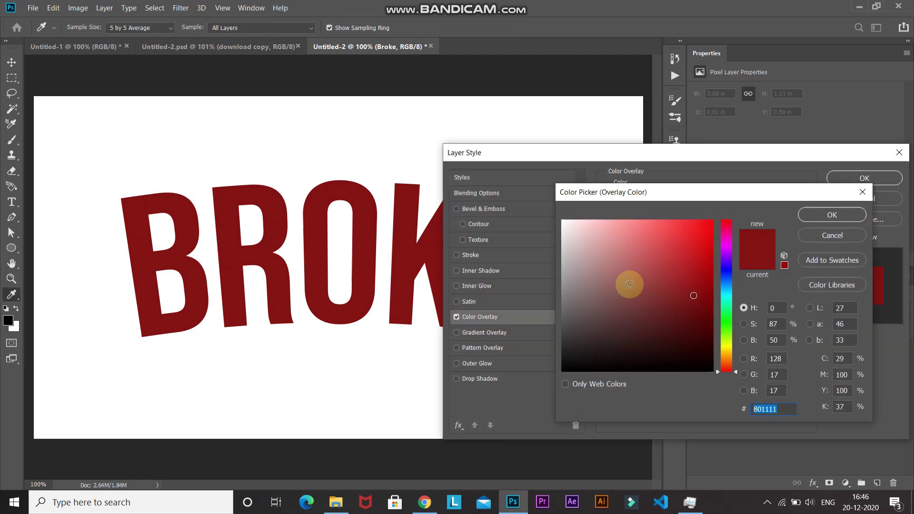
{"action": "left_click", "coordinate": [671, 286]}
{"action": "left_click_drag", "start_coordinate": [671, 286], "coordinate": [614, 291]}
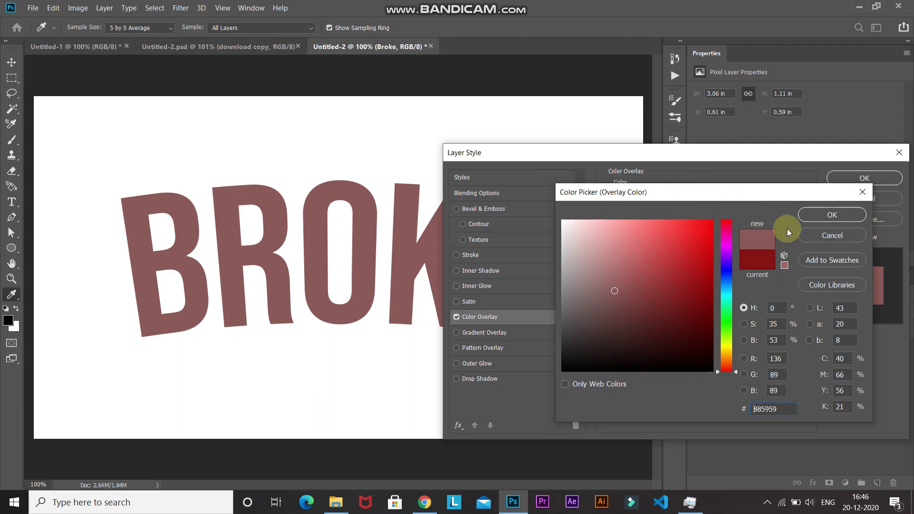
{"action": "left_click", "coordinate": [812, 236]}
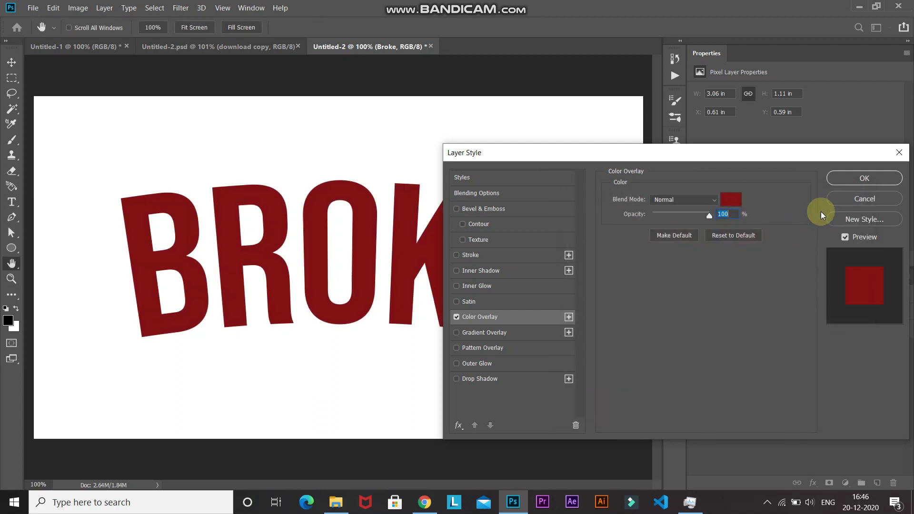
{"action": "left_click", "coordinate": [845, 204]}
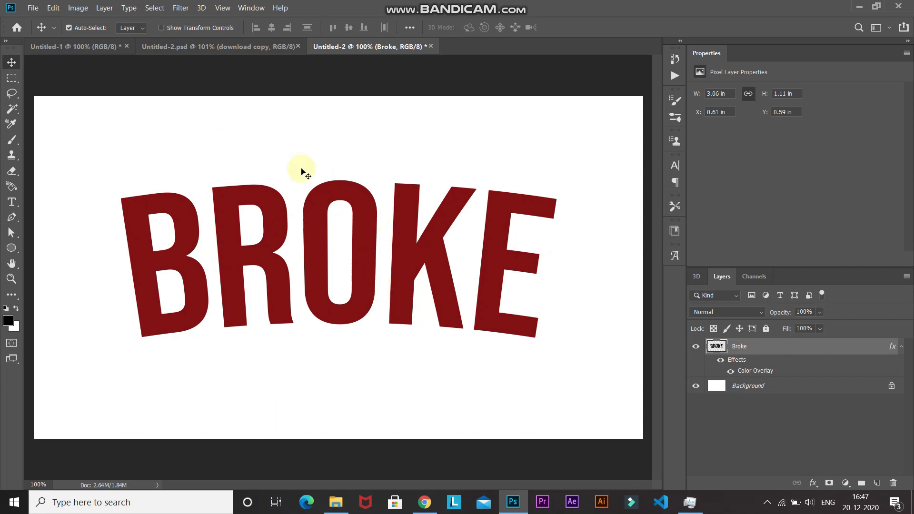
{"action": "left_click", "coordinate": [13, 92]}
Step: Lasso the top slice of BRO and shift it slightly up and left
{"action": "left_click", "coordinate": [44, 93]}
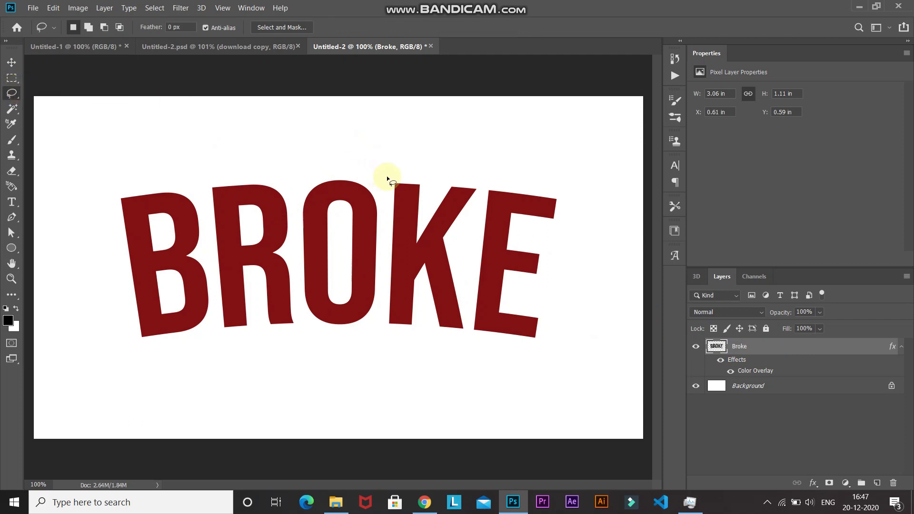
{"action": "left_click_drag", "start_coordinate": [386, 179], "coordinate": [346, 218]}
{"action": "mouse_move", "coordinate": [233, 247]}
{"action": "left_mouse_down"}
{"action": "mouse_move", "coordinate": [123, 271]}
{"action": "mouse_move", "coordinate": [110, 198]}
{"action": "mouse_move", "coordinate": [167, 176]}
{"action": "mouse_move", "coordinate": [386, 183]}
{"action": "left_mouse_up"}
{"action": "left_click_drag", "start_coordinate": [315, 195], "coordinate": [309, 191]}
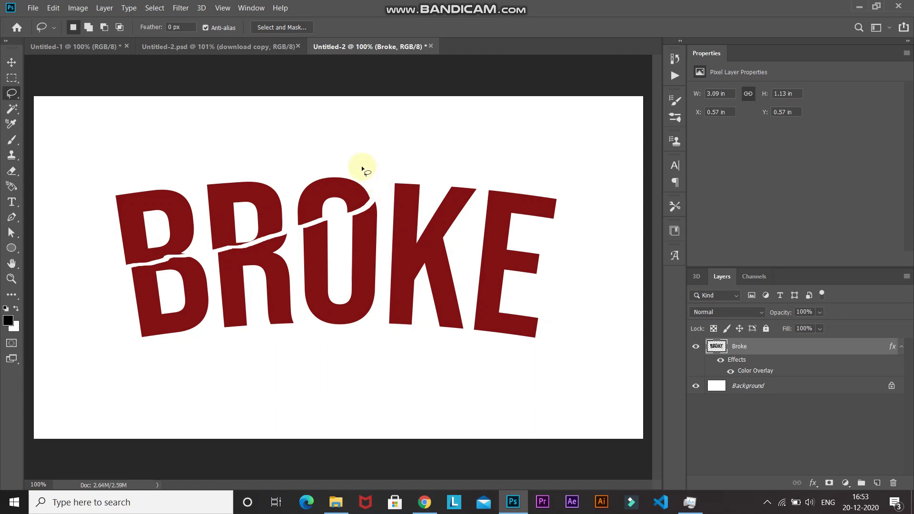
Step: Shift the tops of K and E right, deselect, and add cracks across the lower O, K and E
{"action": "mouse_move", "coordinate": [380, 180]}
{"action": "left_mouse_down"}
{"action": "mouse_move", "coordinate": [489, 230]}
{"action": "mouse_move", "coordinate": [537, 238]}
{"action": "mouse_move", "coordinate": [571, 229]}
{"action": "mouse_move", "coordinate": [468, 175]}
{"action": "mouse_move", "coordinate": [384, 179]}
{"action": "left_mouse_up"}
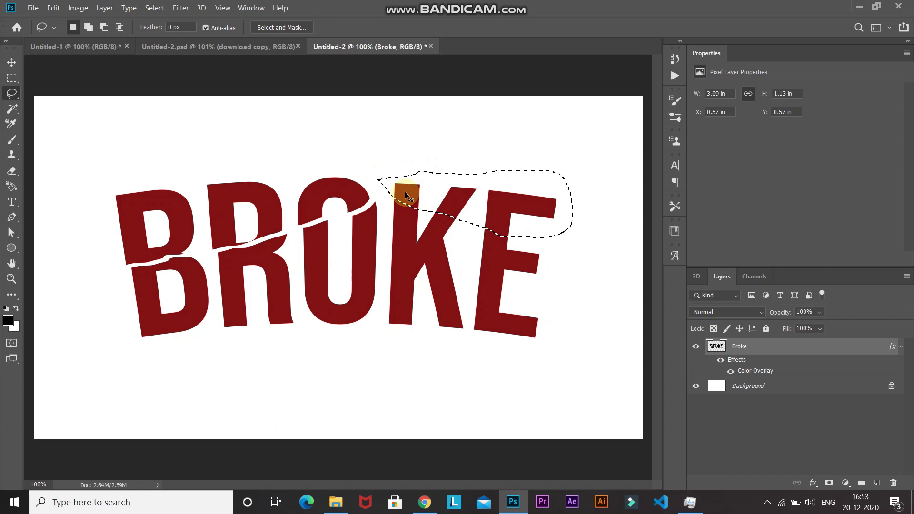
{"action": "left_click_drag", "start_coordinate": [405, 191], "coordinate": [411, 192]}
{"action": "key", "text": "ctrl+Right"}
{"action": "key", "text": "ctrl+Right"}
{"action": "key", "text": "ctrl+Right"}
{"action": "key", "text": "ctrl+Right"}
{"action": "key", "text": "ctrl+Right"}
{"action": "key", "text": "ctrl+Right"}
{"action": "key", "text": "ctrl+Right"}
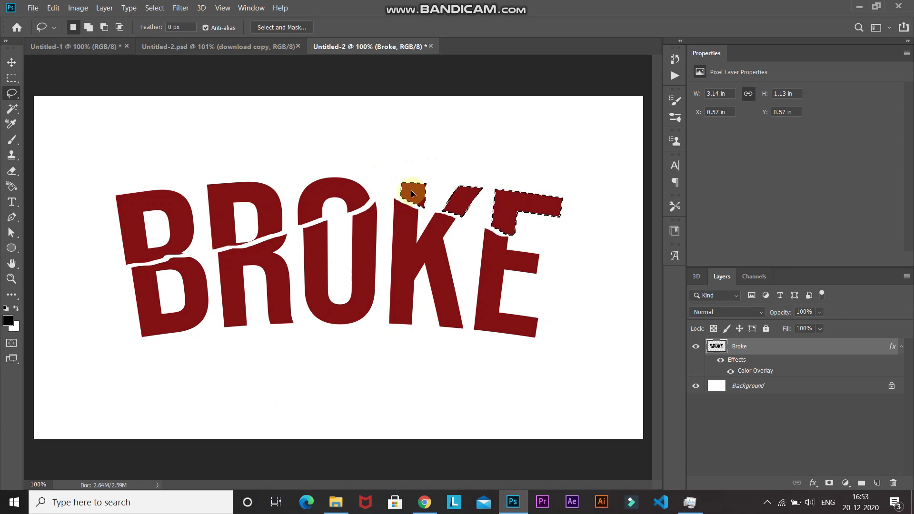
{"action": "key", "text": "ctrl+d"}
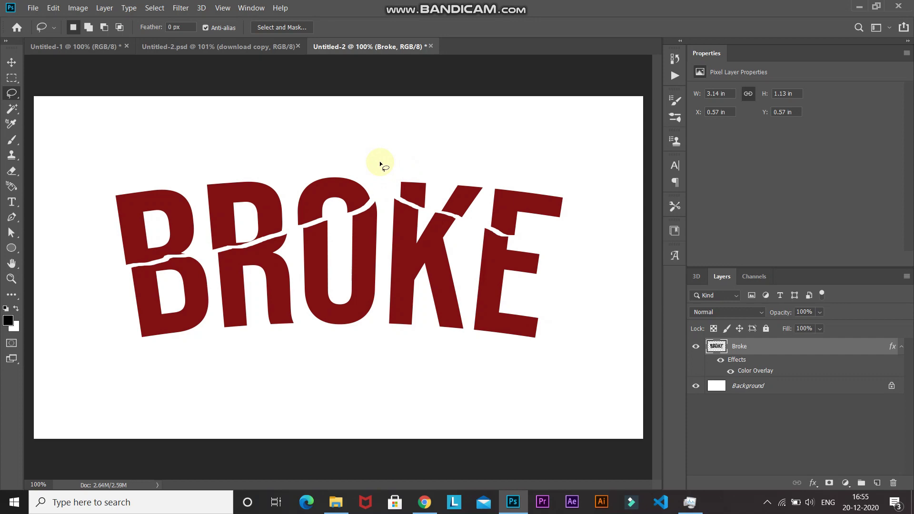
{"action": "mouse_move", "coordinate": [301, 326]}
{"action": "left_mouse_down"}
{"action": "mouse_move", "coordinate": [351, 277]}
{"action": "mouse_move", "coordinate": [310, 286]}
{"action": "mouse_move", "coordinate": [377, 302]}
{"action": "mouse_move", "coordinate": [306, 327]}
{"action": "left_mouse_up"}
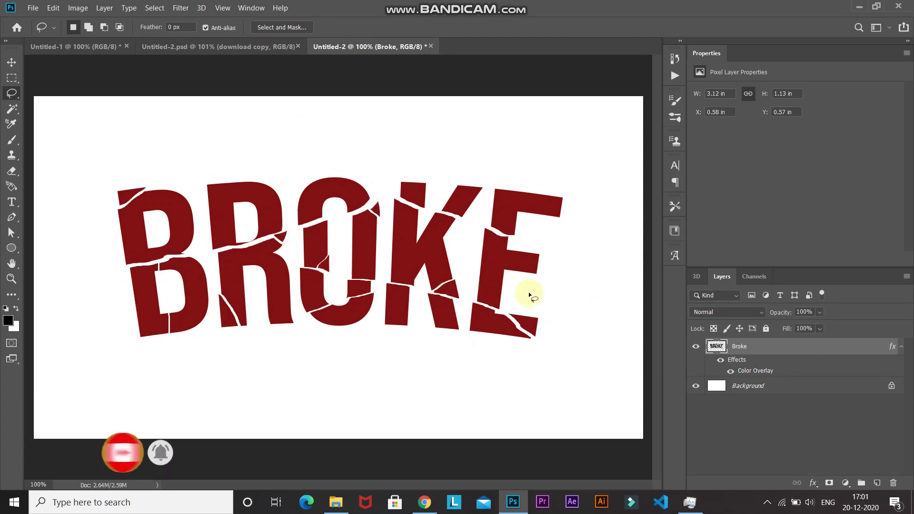
{"action": "left_click_drag", "start_coordinate": [527, 308], "coordinate": [511, 317]}
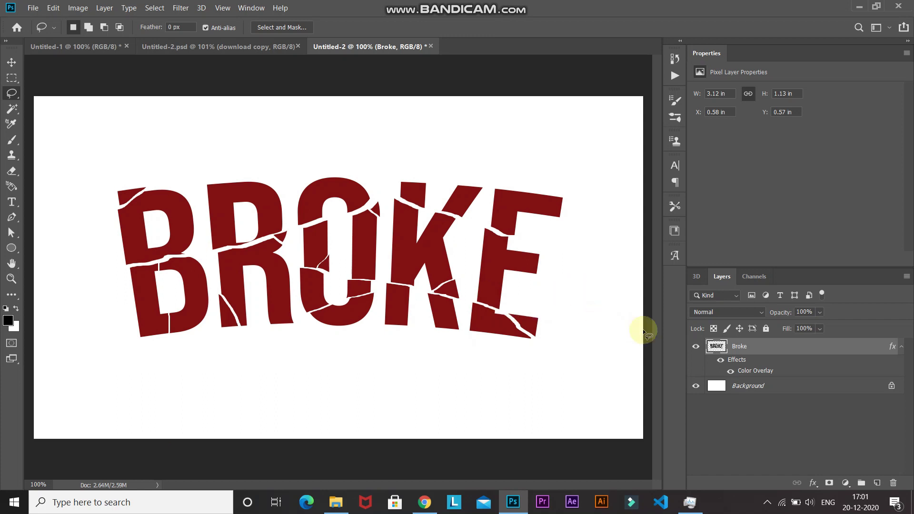
Step: Convert the Broke layer into a New 3D Extrusion from Selected Layer
{"action": "left_click", "coordinate": [812, 346]}
{"action": "right_click", "coordinate": [813, 346]}
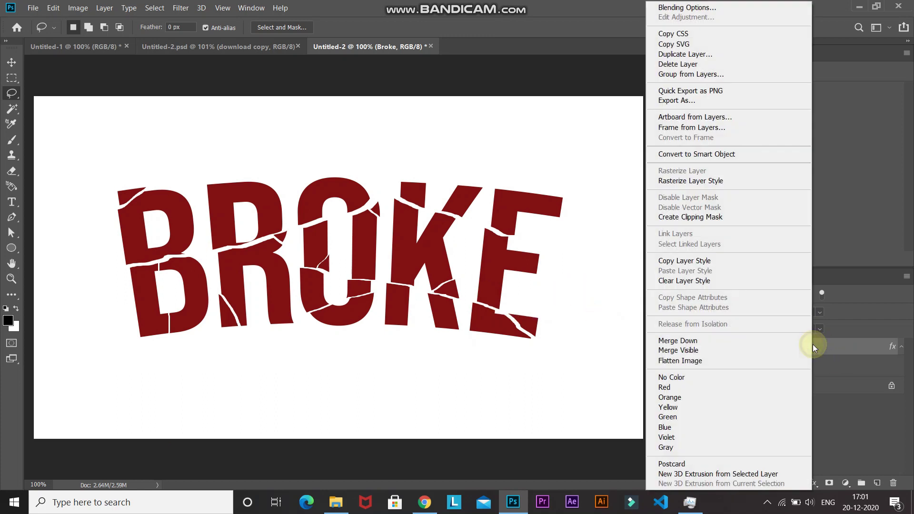
{"action": "left_click", "coordinate": [735, 474]}
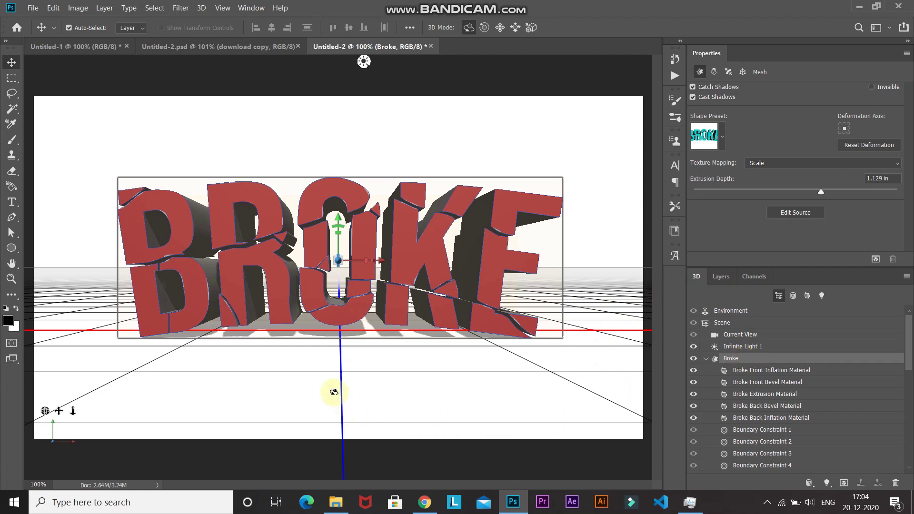
Step: Rotate the 3D BROKE model slightly and render the 3D layer
{"action": "left_click_drag", "start_coordinate": [340, 386], "coordinate": [339, 373]}
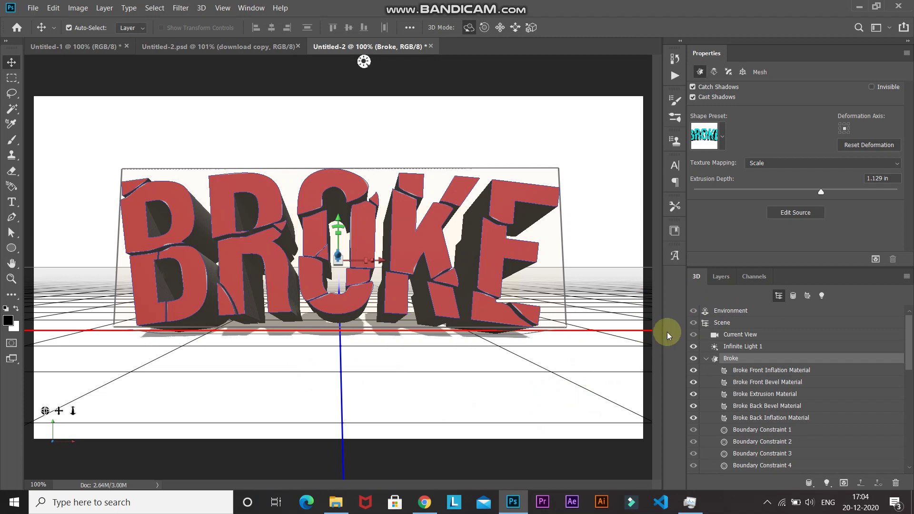
{"action": "left_click", "coordinate": [720, 281]}
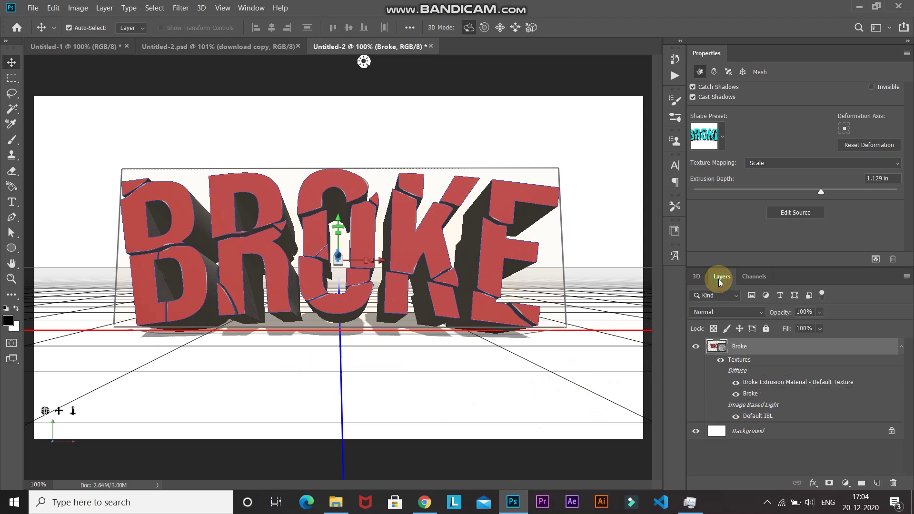
{"action": "right_click", "coordinate": [806, 351]}
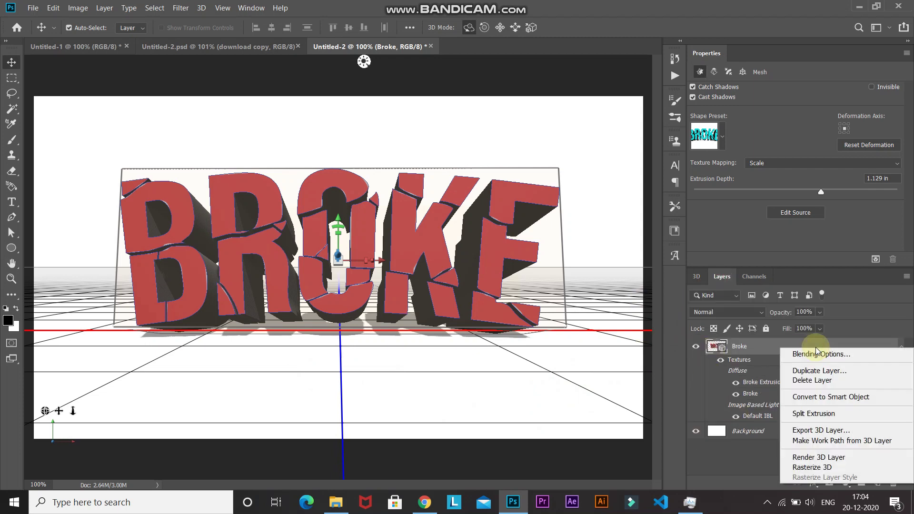
{"action": "left_click", "coordinate": [799, 458]}
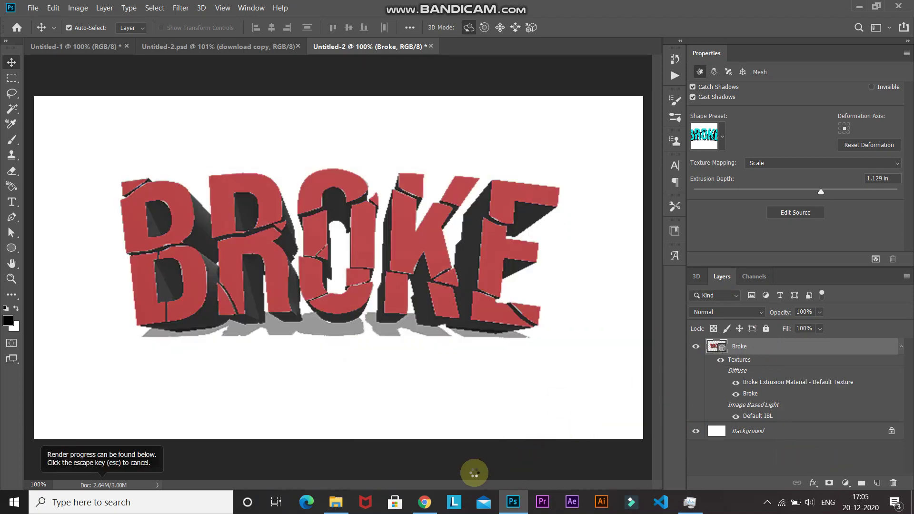